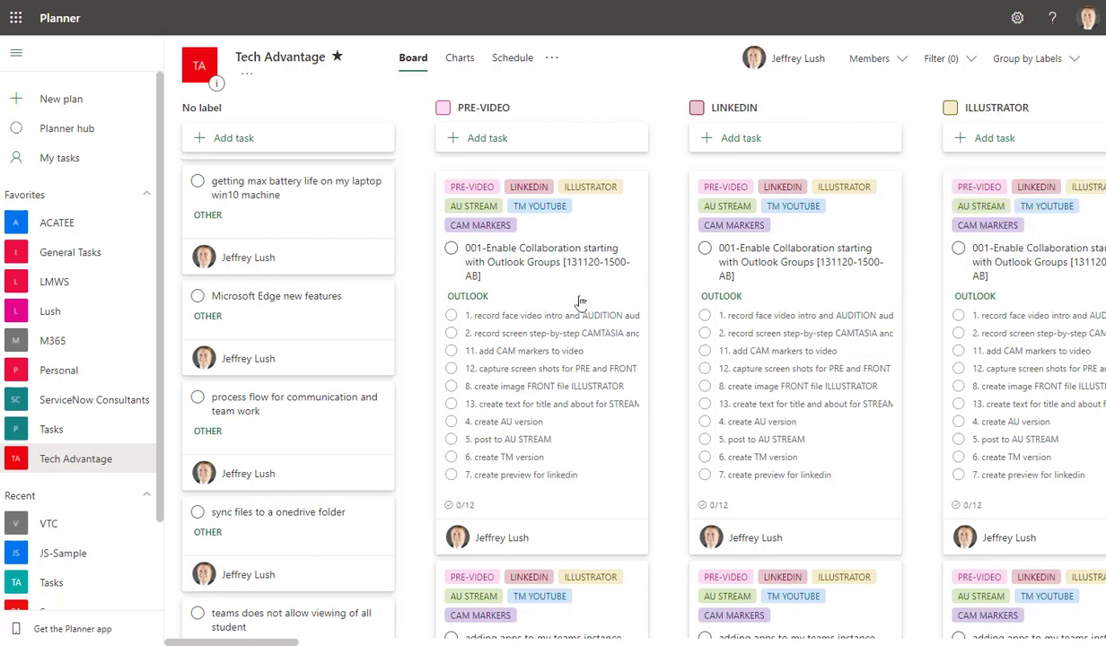
Step: Scroll the left navigation, view My tasks and check its grouping options
{"action": "scroll", "coordinate": [564, 299], "scroll_direction": "down", "scroll_amount": 5}
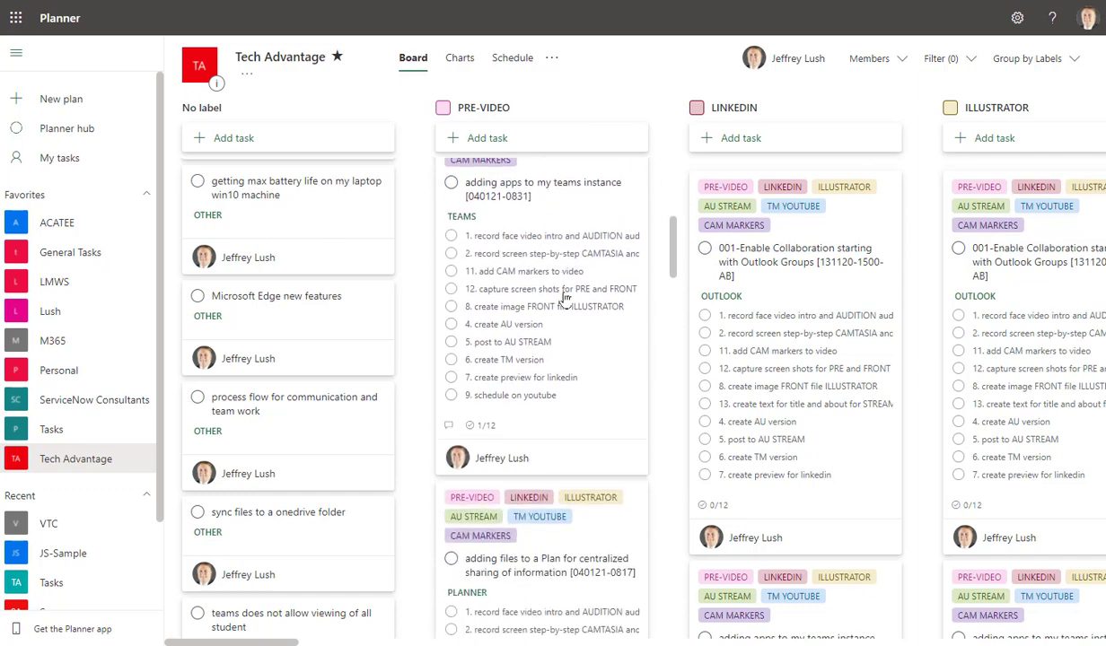
{"action": "scroll", "coordinate": [564, 299], "scroll_direction": "down", "scroll_amount": 8}
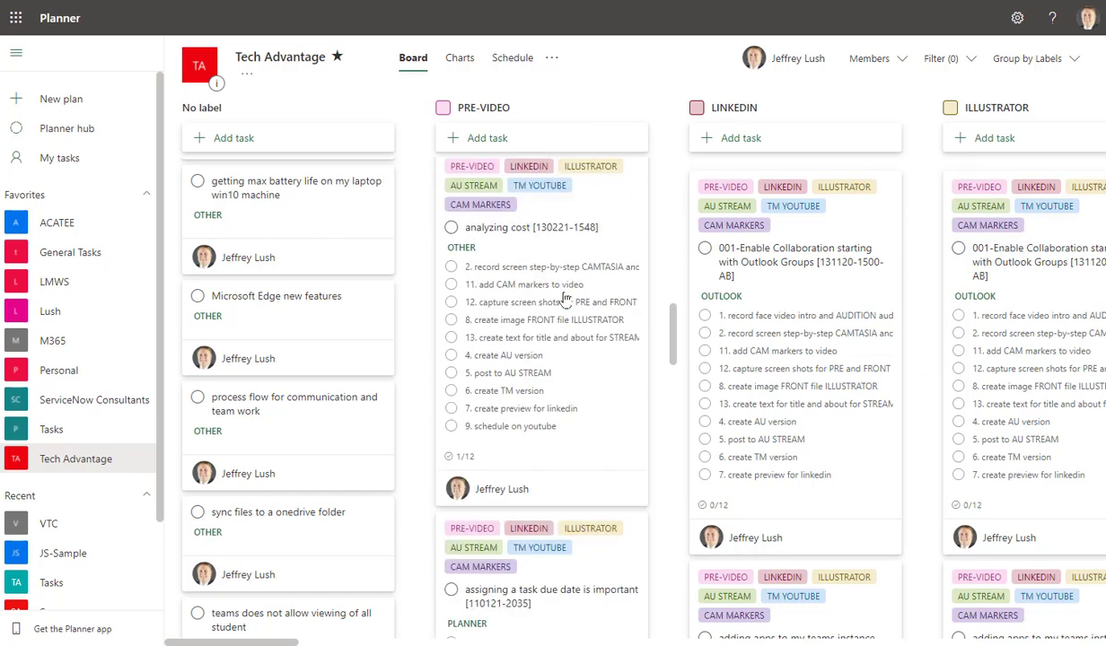
{"action": "scroll", "coordinate": [564, 299], "scroll_direction": "down", "scroll_amount": 8}
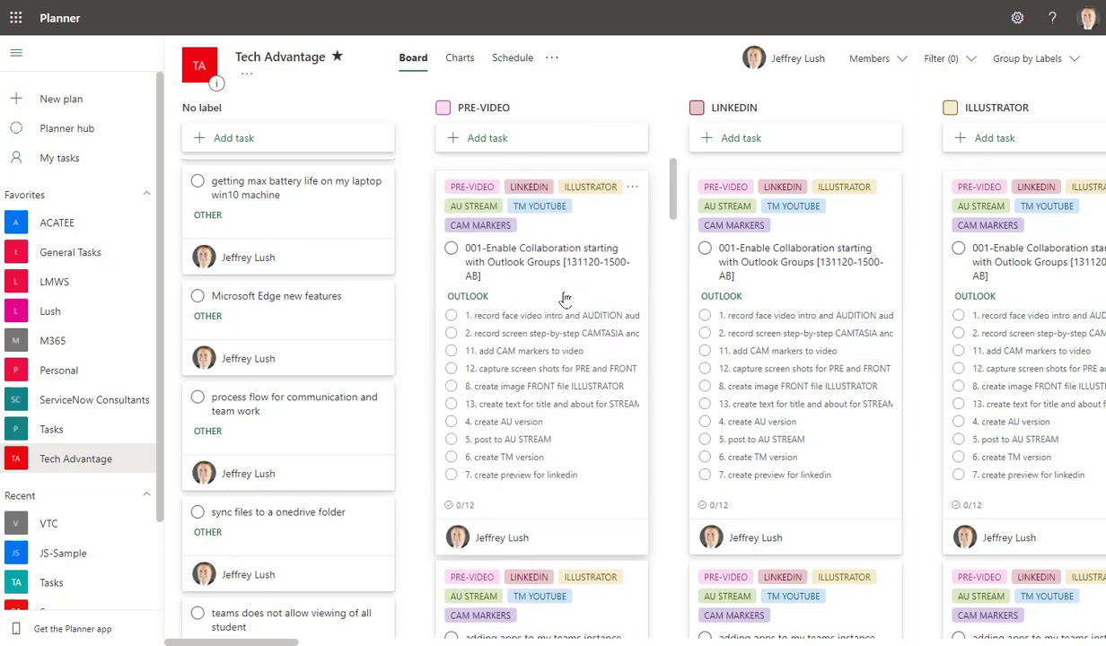
{"action": "left_click", "coordinate": [53, 159]}
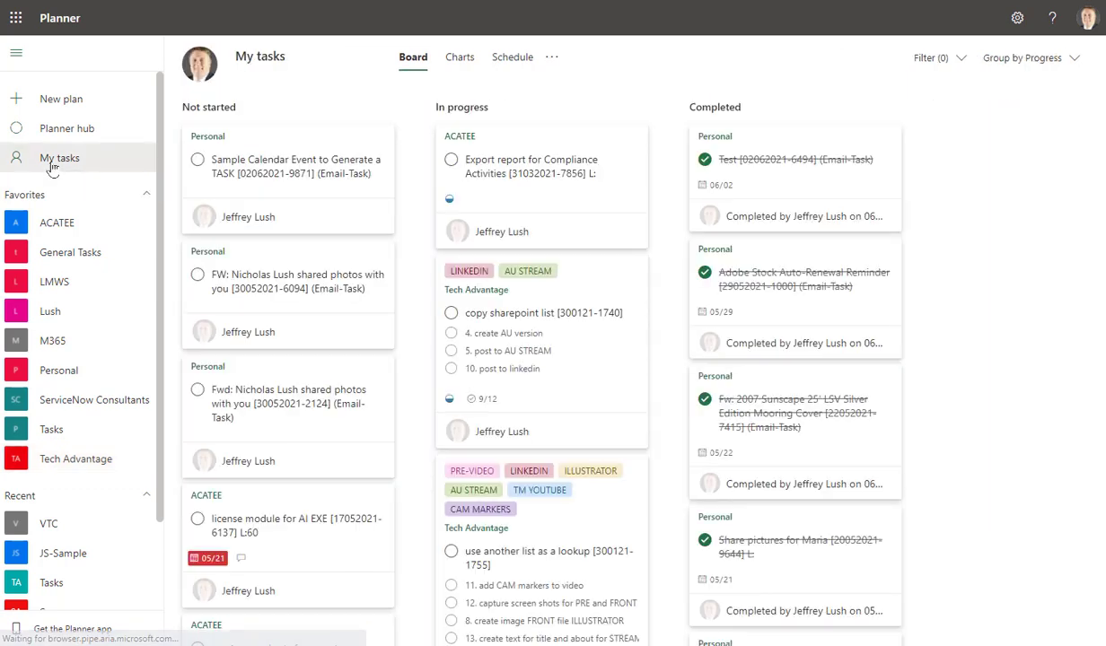
{"action": "left_click", "coordinate": [997, 57]}
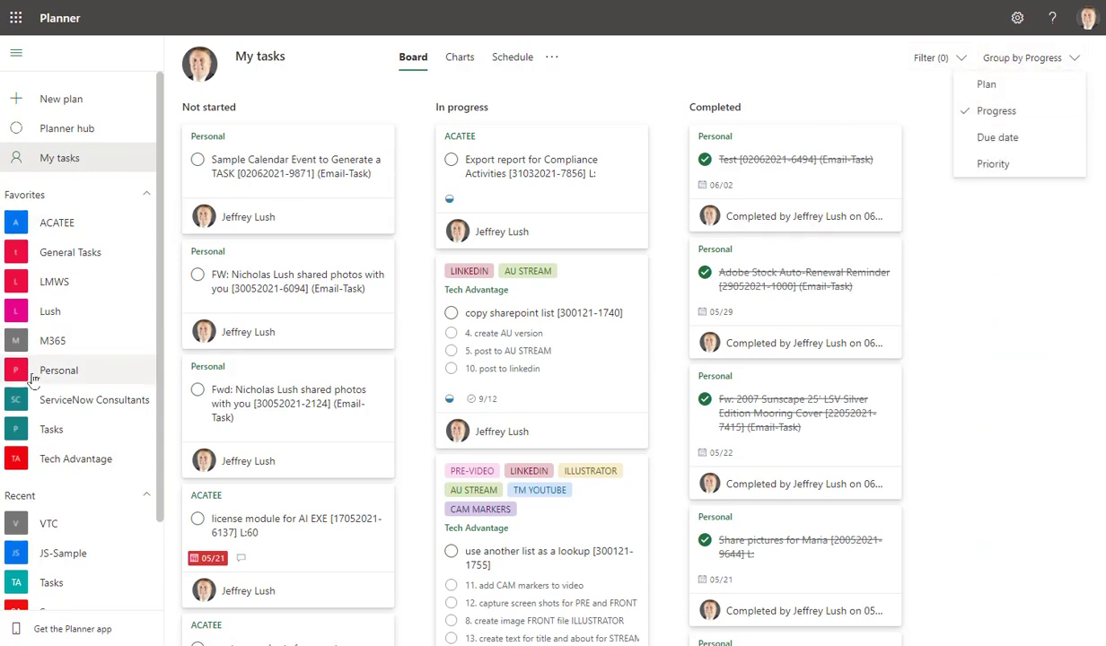
Step: Look at the Lush plan board, dismiss its background tip, and switch to the Personal plan board
{"action": "left_click", "coordinate": [64, 312]}
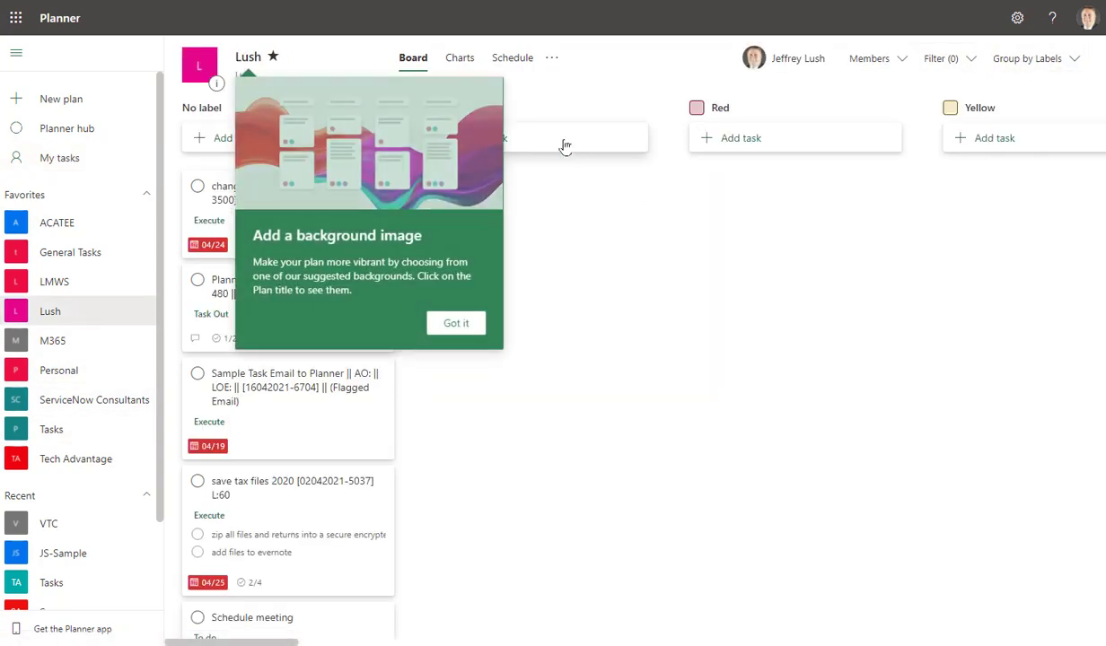
{"action": "left_click", "coordinate": [462, 310]}
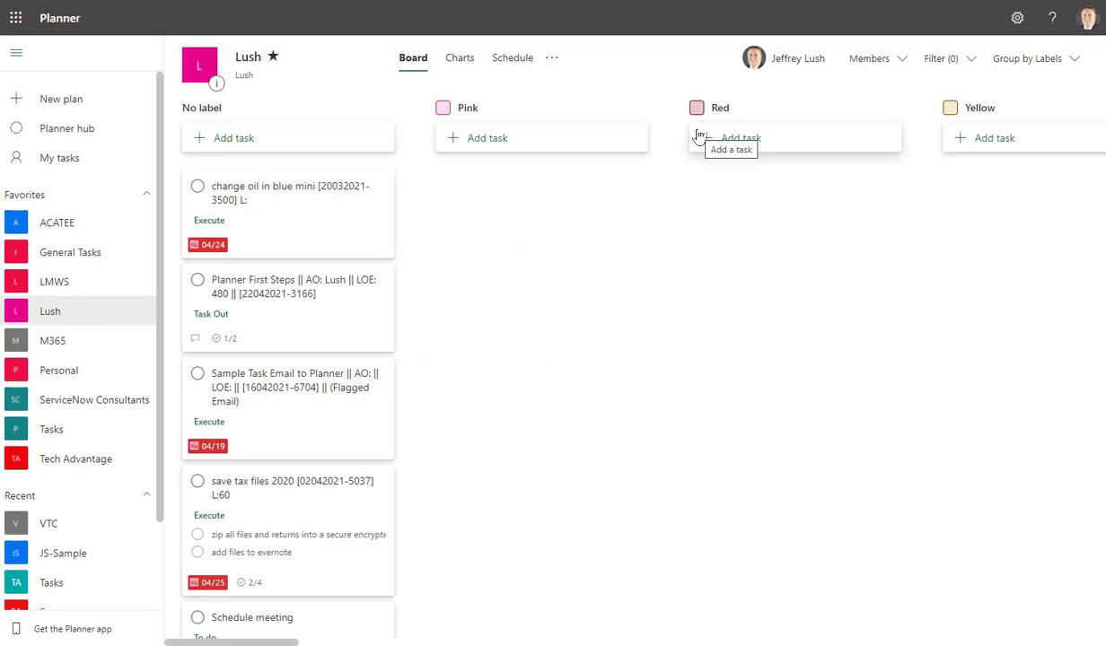
{"action": "left_click", "coordinate": [61, 370]}
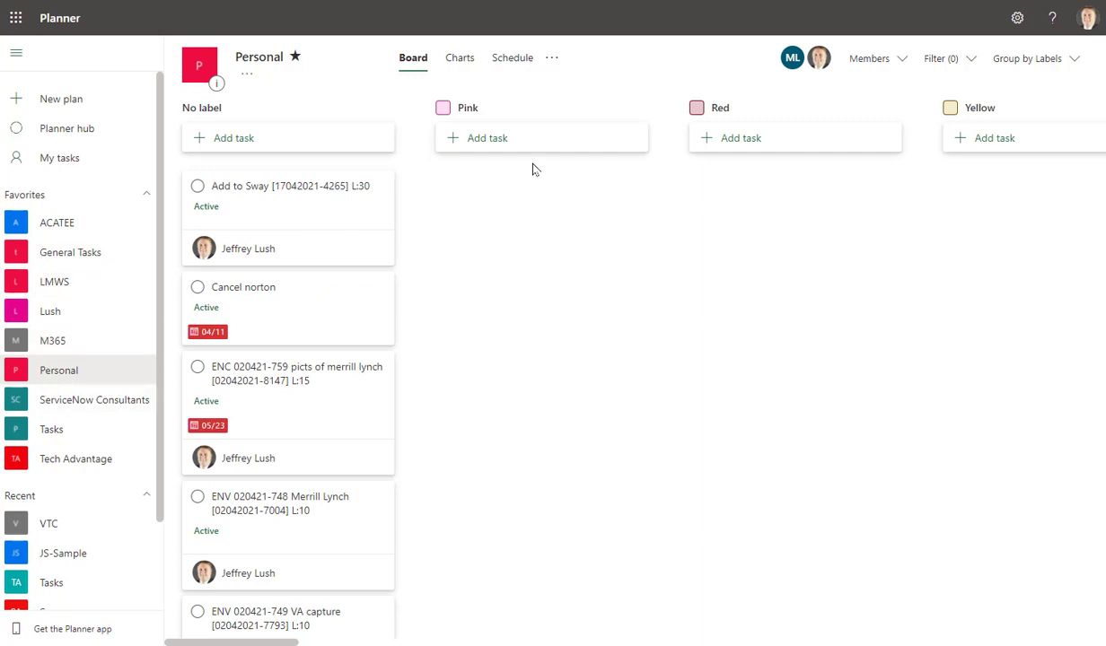
Step: After checking the filter and grouping options, tag the Add to Sway task with the Pink label
{"action": "left_click", "coordinate": [954, 61]}
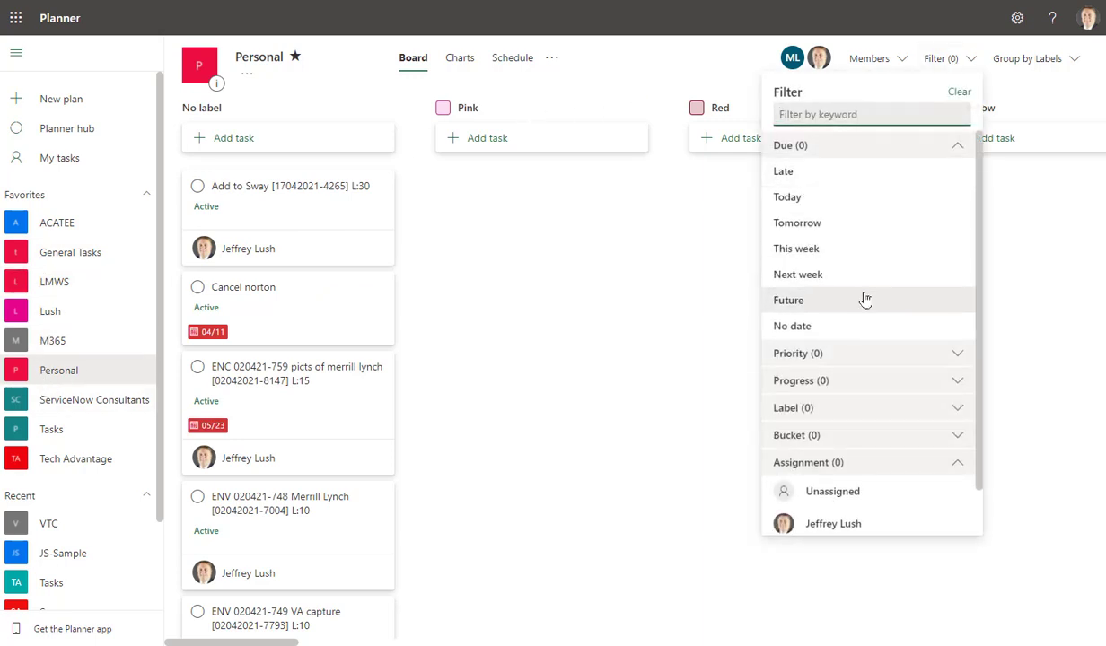
{"action": "left_click", "coordinate": [1027, 58]}
{"action": "left_click", "coordinate": [608, 252]}
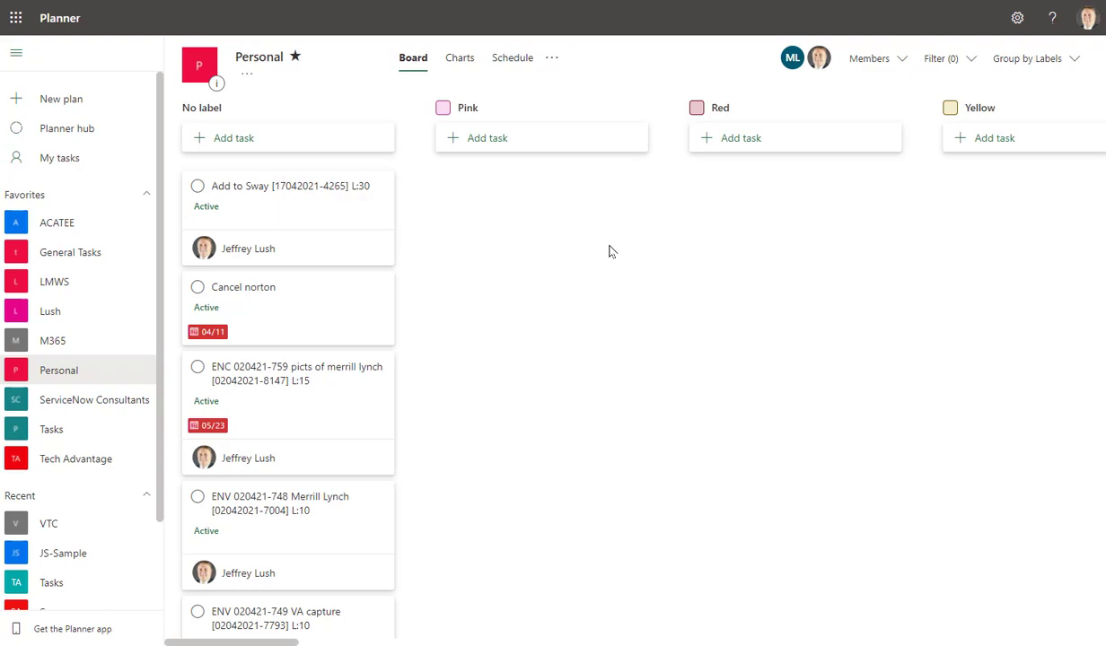
{"action": "left_click", "coordinate": [270, 206]}
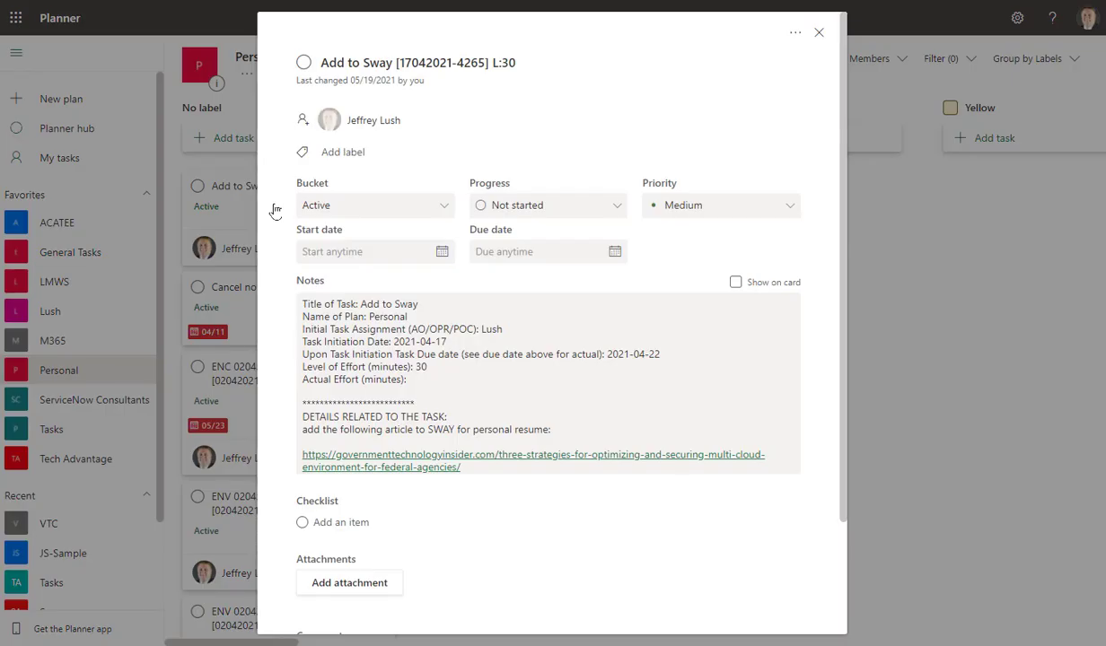
{"action": "left_click", "coordinate": [337, 155]}
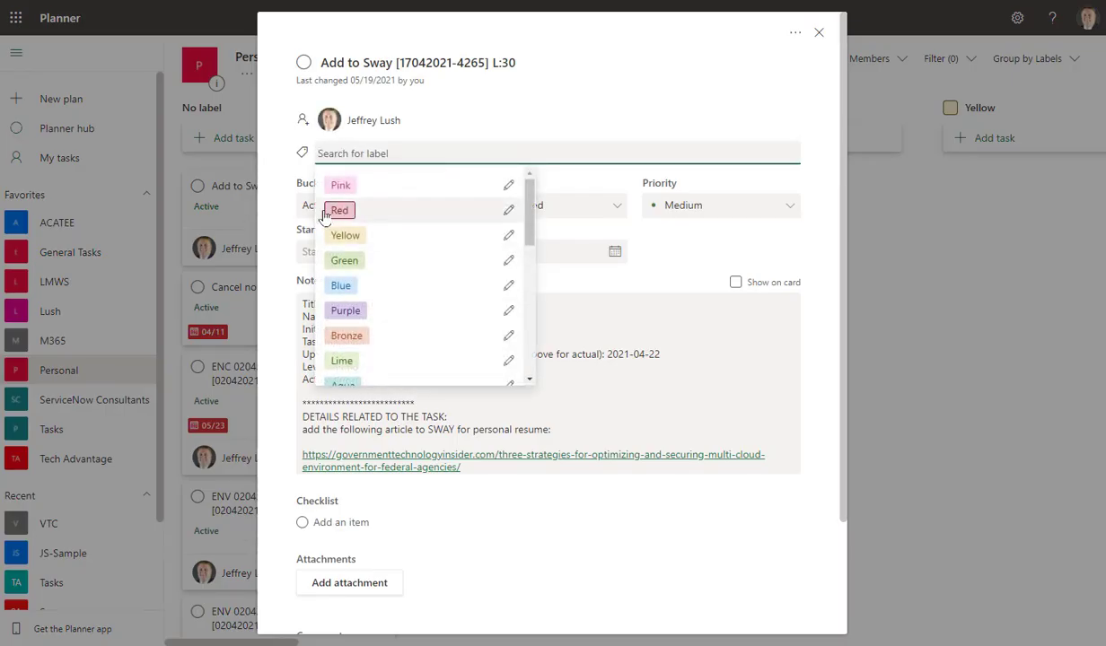
{"action": "left_click", "coordinate": [341, 187]}
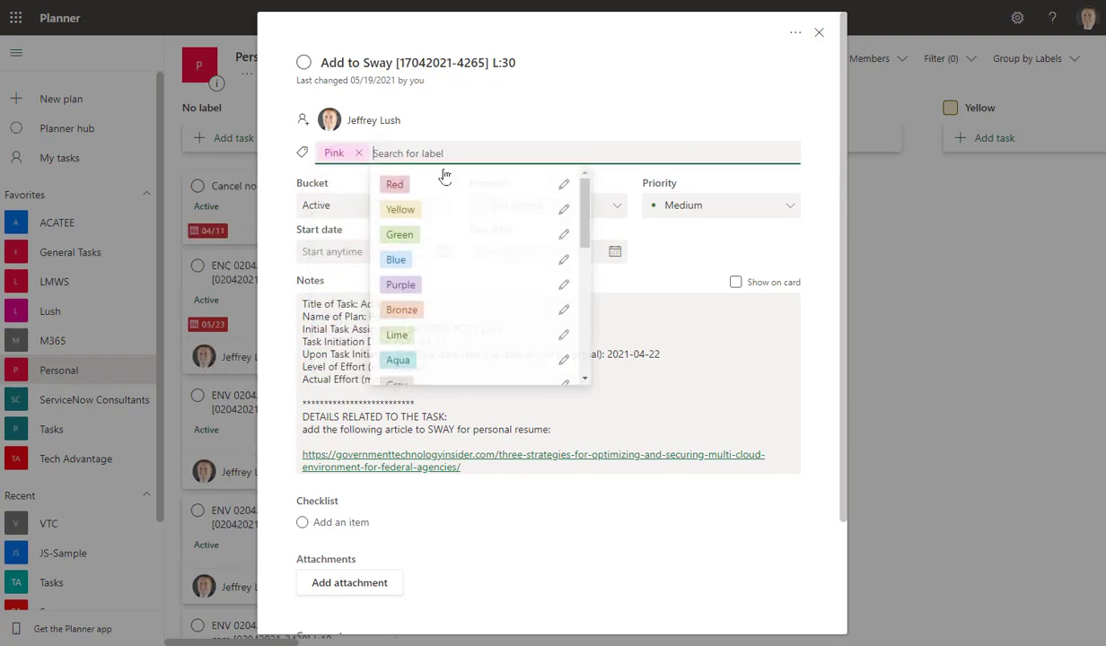
{"action": "left_click", "coordinate": [818, 32]}
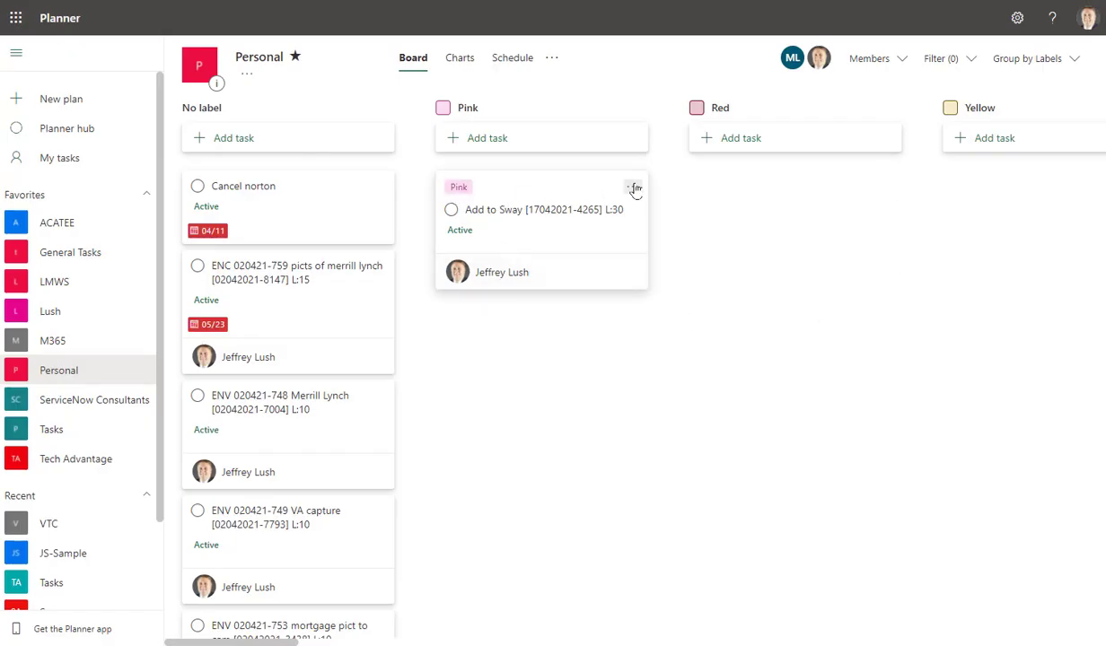
Step: Change the Red label column header's name to 'CC Dashboard'
{"action": "left_click", "coordinate": [722, 109]}
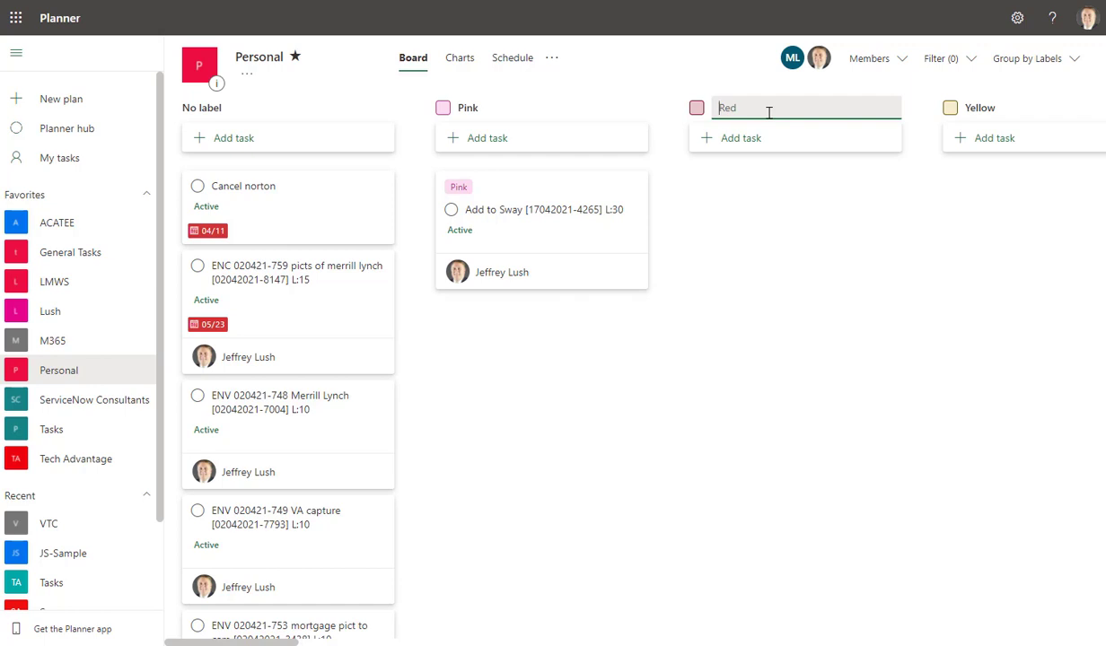
{"action": "left_click", "coordinate": [1041, 59]}
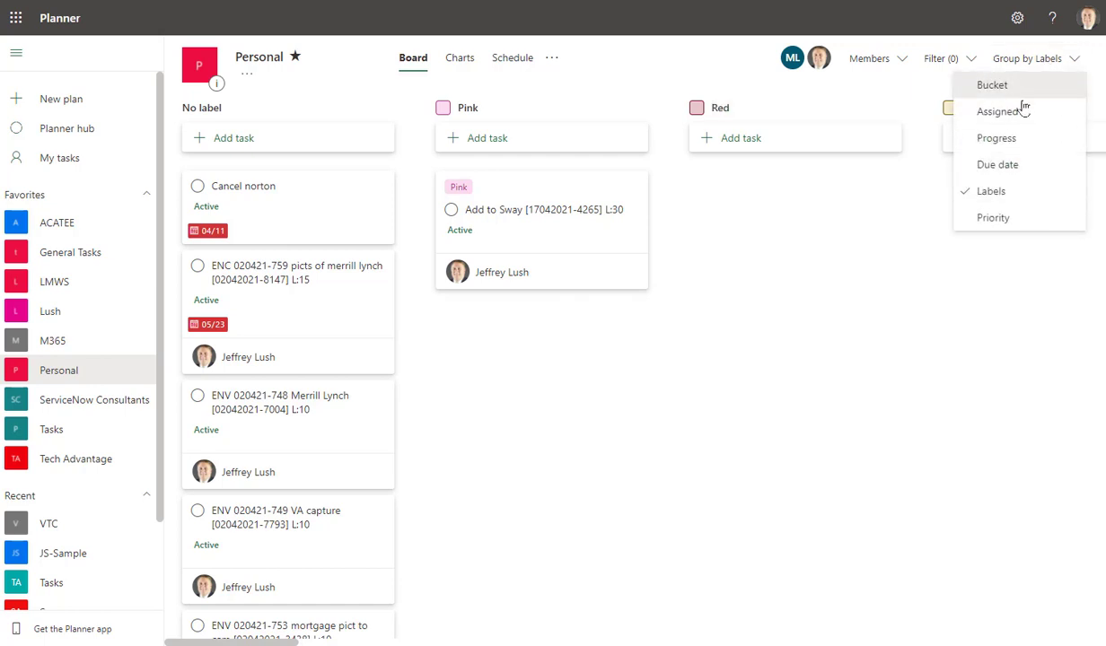
{"action": "left_click", "coordinate": [1037, 61]}
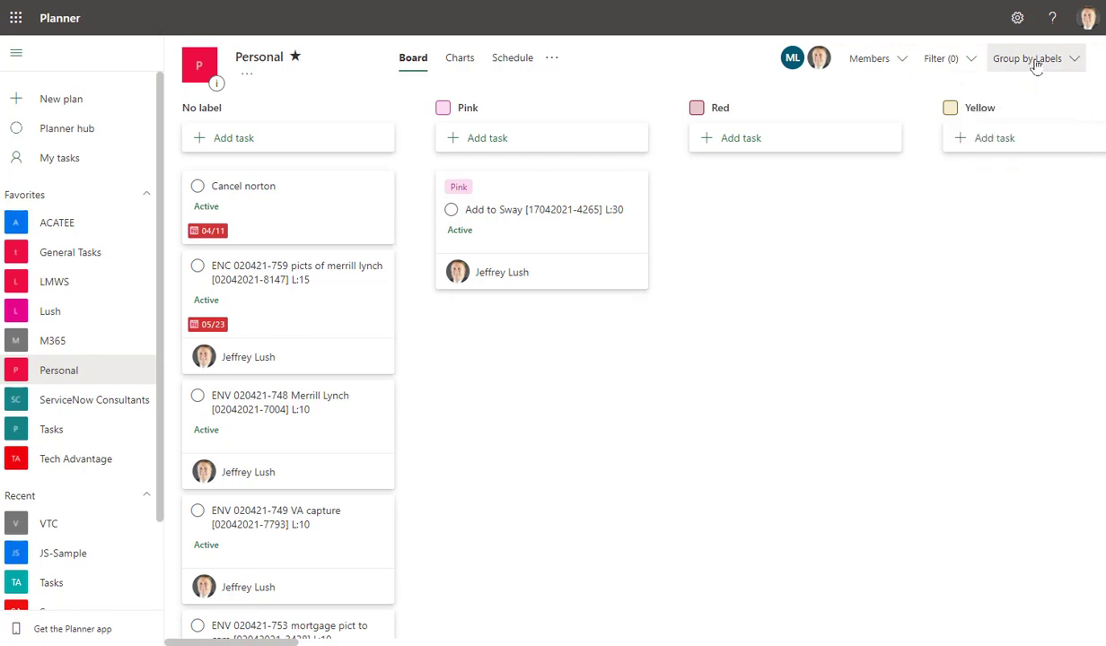
{"action": "left_click", "coordinate": [724, 110]}
{"action": "left_click_drag", "start_coordinate": [743, 106], "coordinate": [703, 107]}
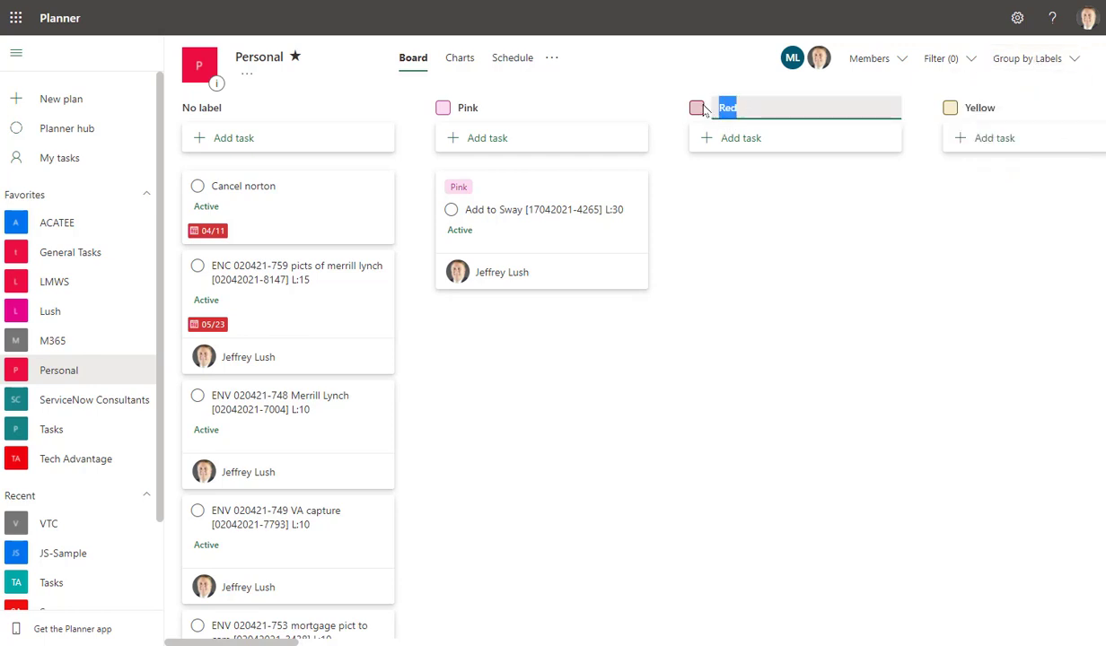
{"action": "type", "text": "cc"}
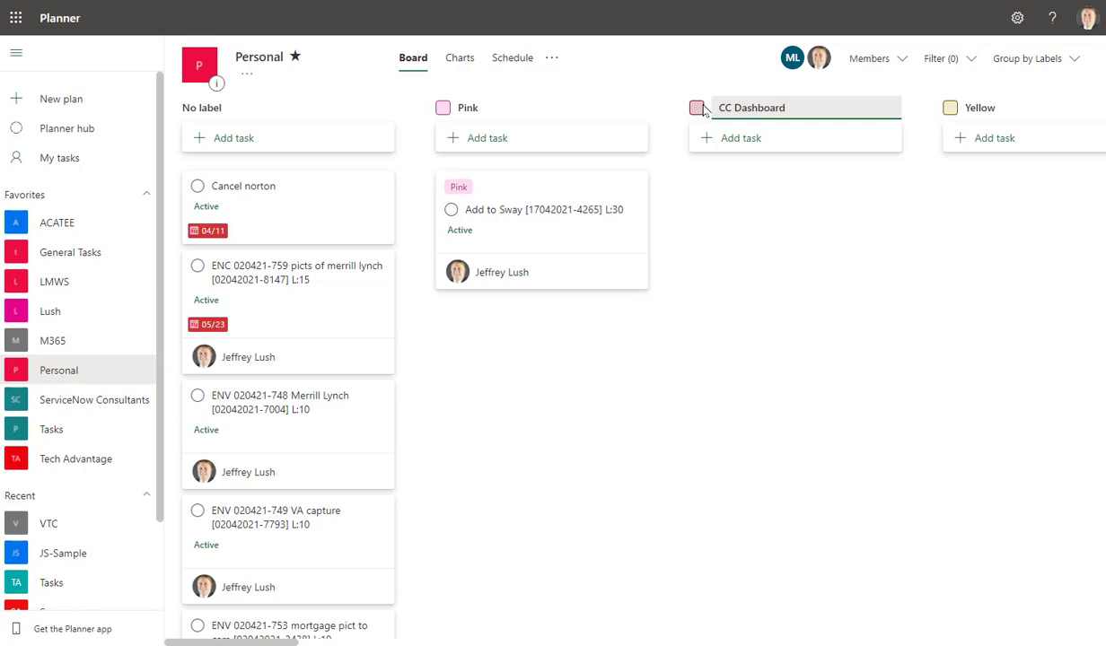
{"action": "key", "text": "Return"}
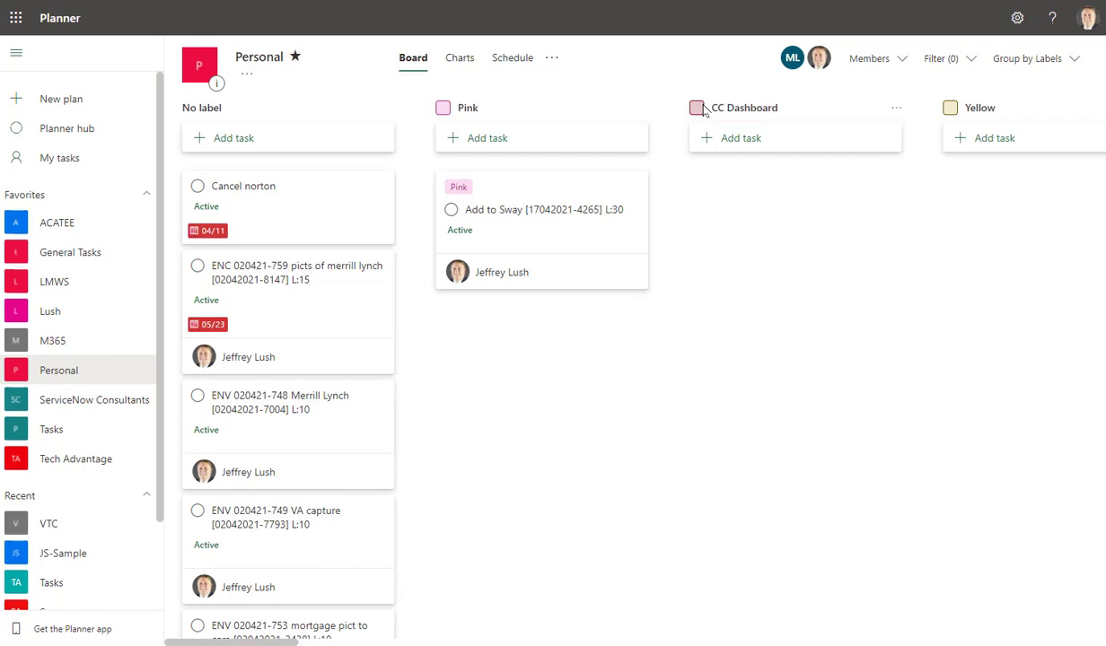
Step: Give the ENC 020421-759 picts of merrill lynch task the CC Dashboard label
{"action": "left_click", "coordinate": [271, 309]}
{"action": "left_click", "coordinate": [350, 155]}
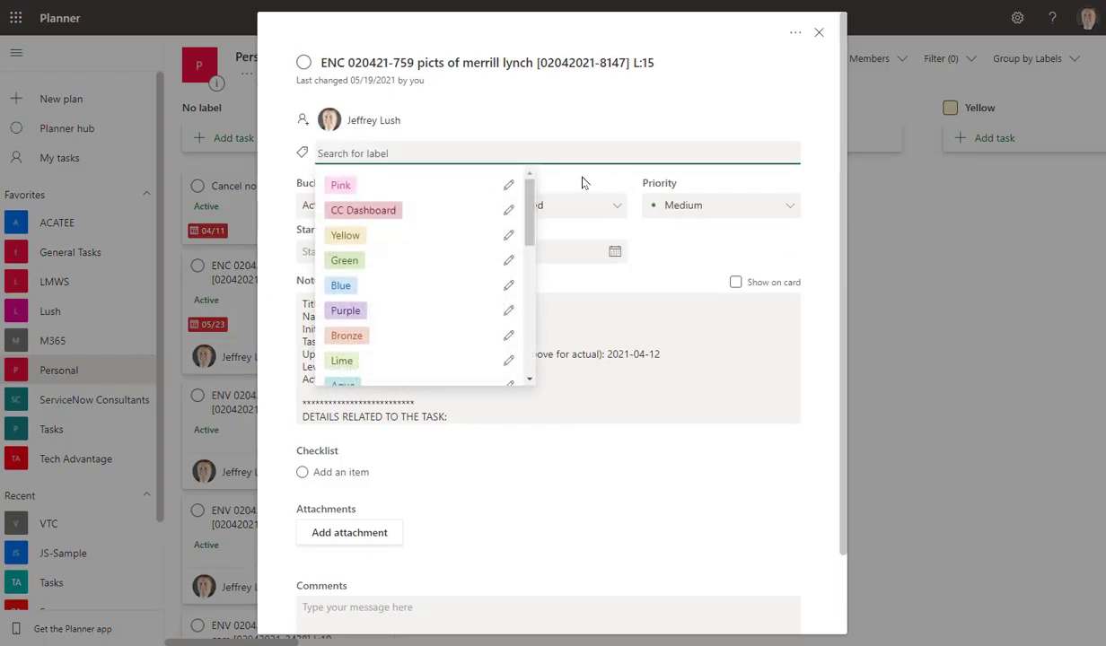
{"action": "left_click", "coordinate": [358, 217]}
{"action": "left_click", "coordinate": [818, 34]}
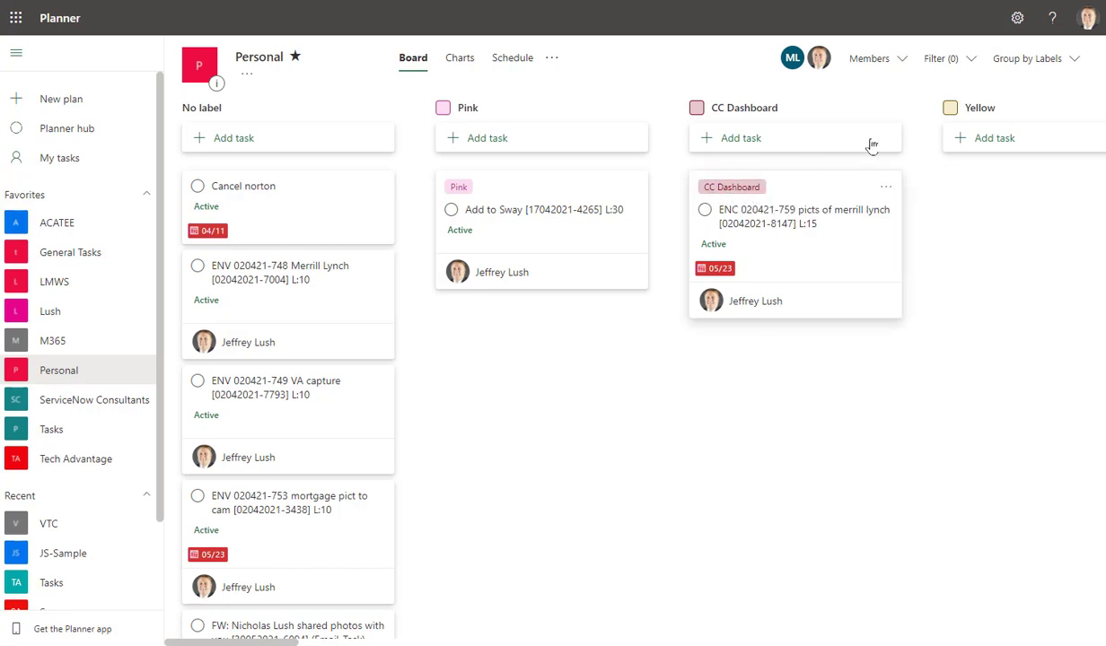
{"action": "left_click", "coordinate": [1023, 59]}
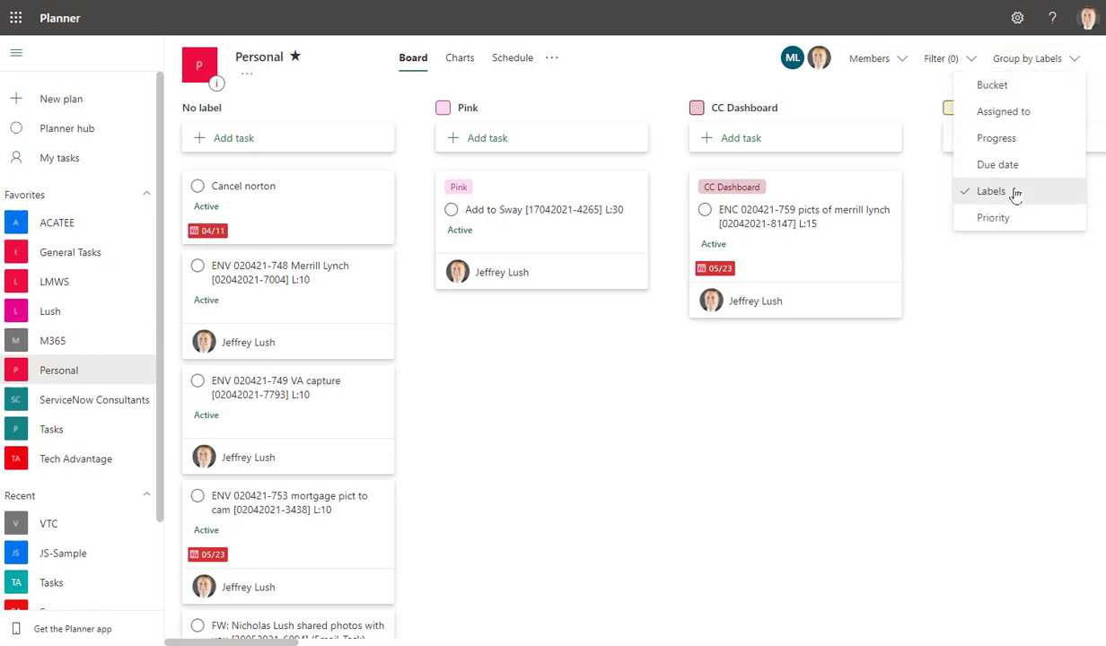
{"action": "left_click", "coordinate": [983, 190]}
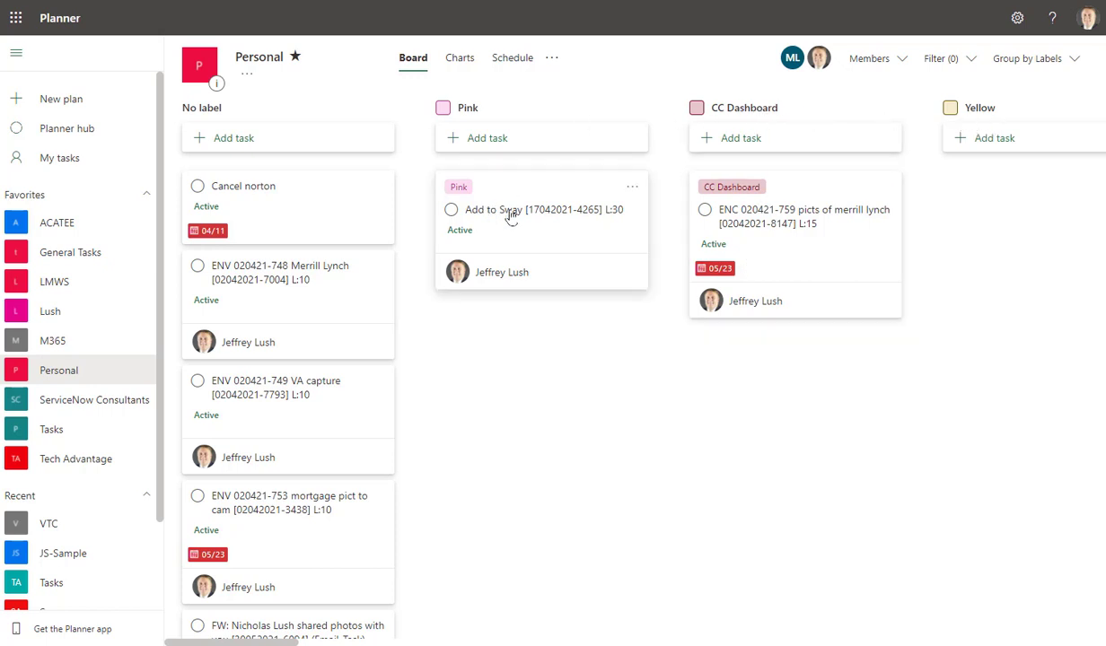
Step: From the Merrill Lynch task's label list, rename the Yellow label to 'Mike'
{"action": "left_click", "coordinate": [297, 307]}
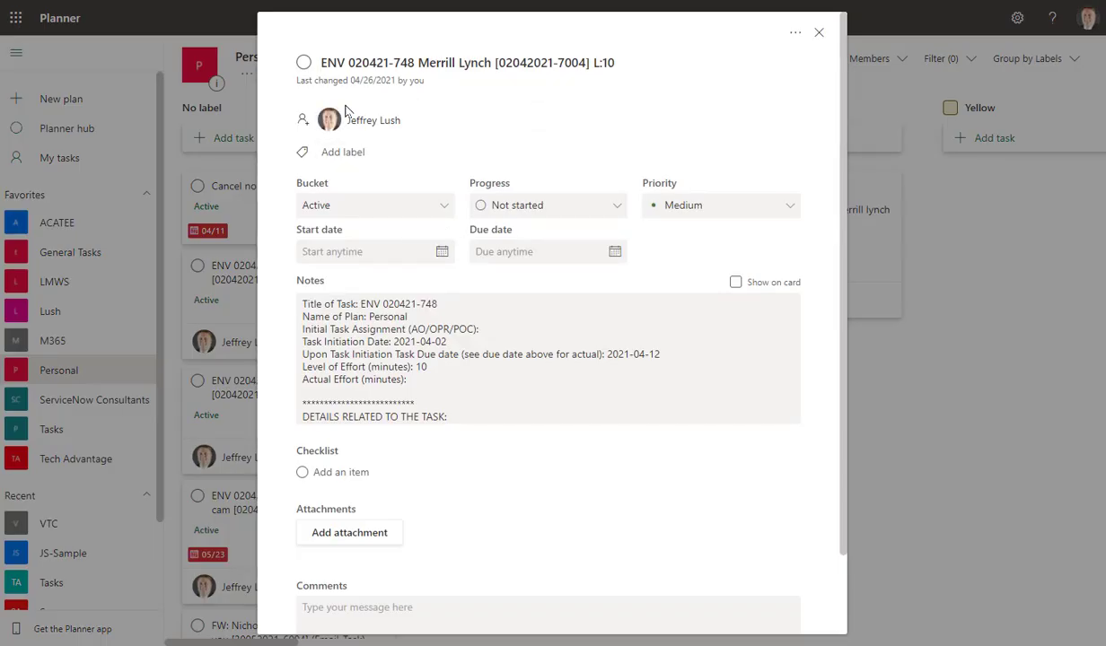
{"action": "left_click", "coordinate": [329, 155]}
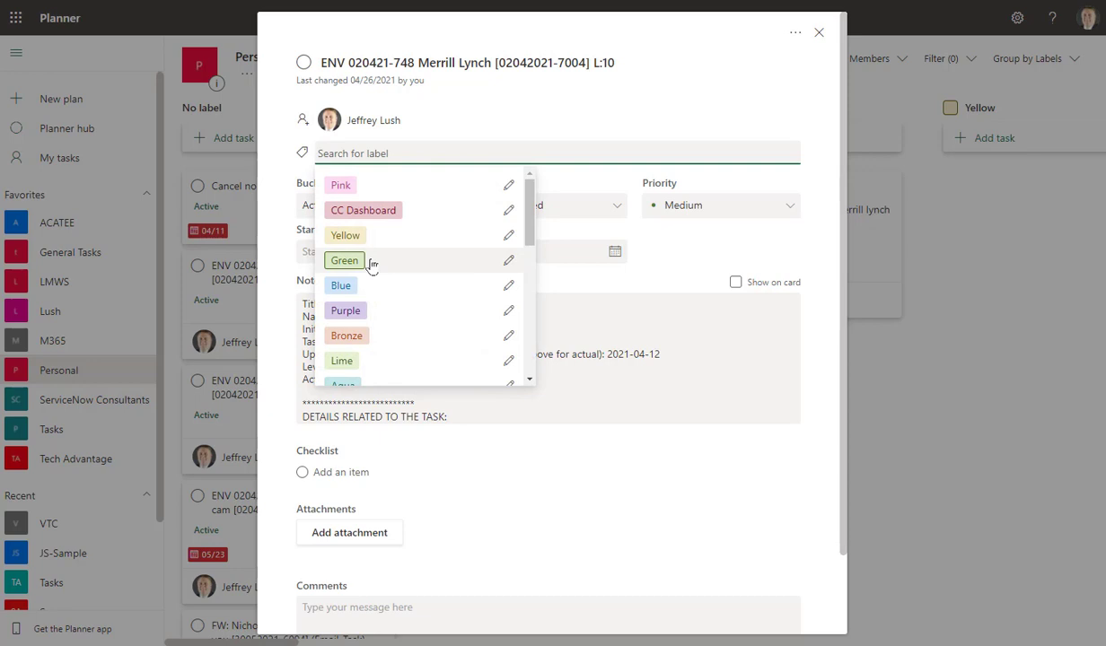
{"action": "left_click", "coordinate": [509, 237]}
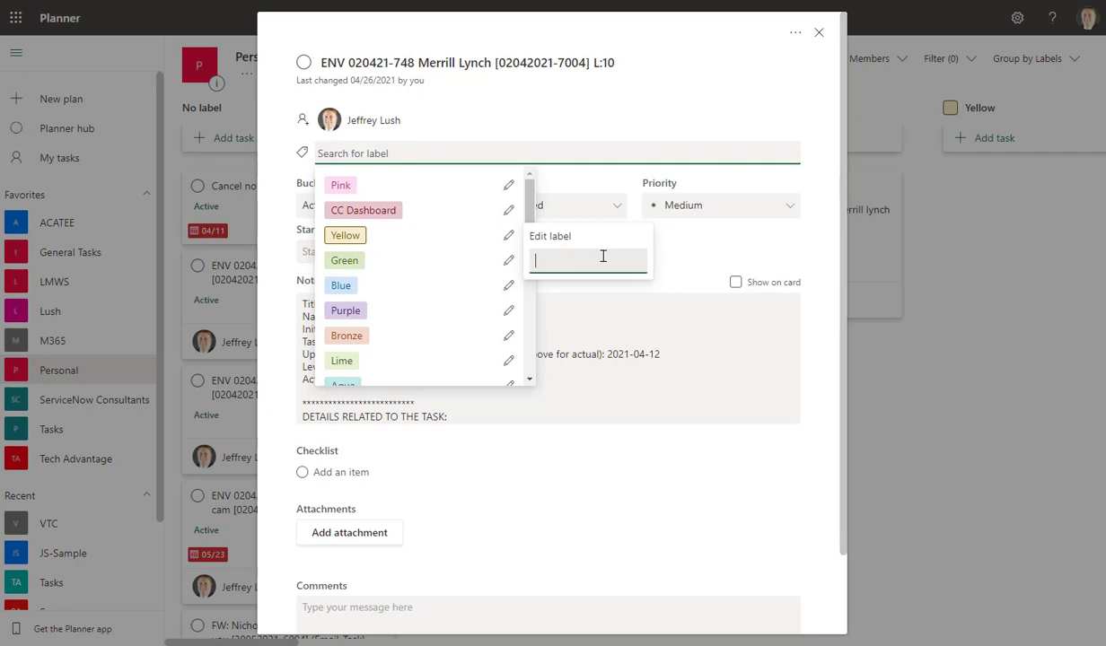
{"action": "key", "text": "Return"}
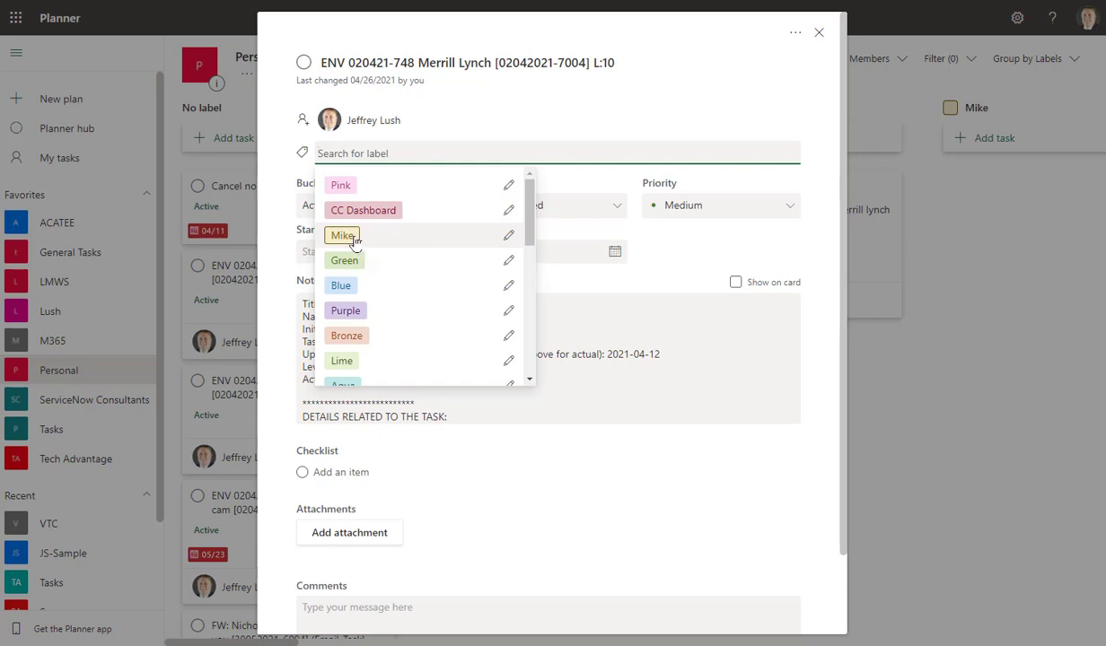
{"action": "left_click", "coordinate": [819, 32]}
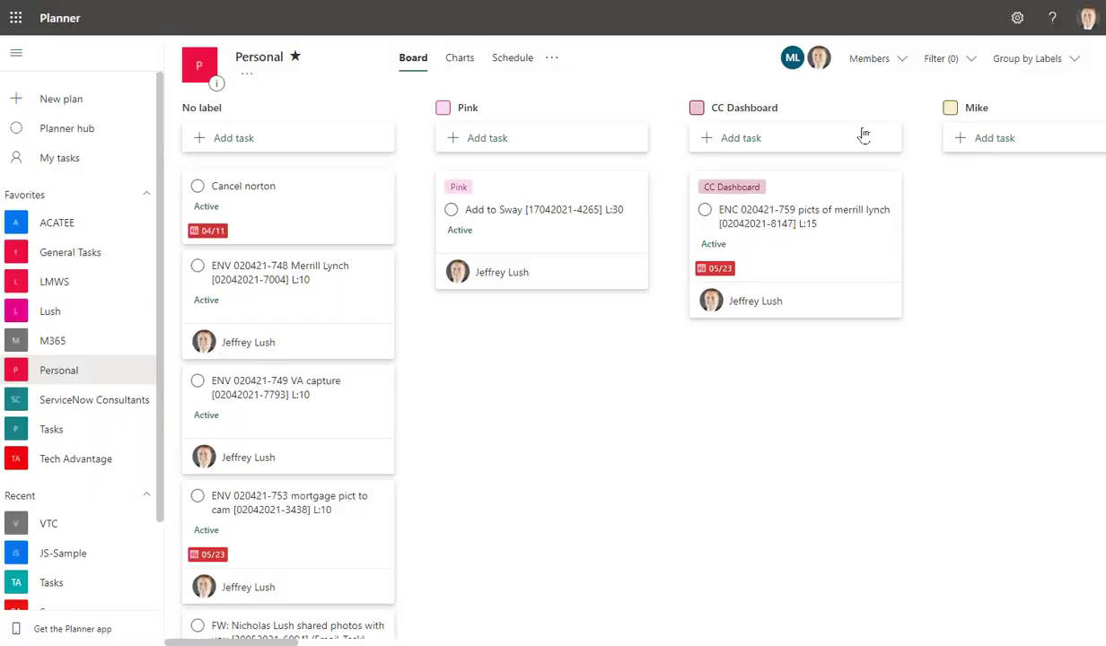
Step: Apply the Late due-date filter and reopen Filter to confirm Late is checked
{"action": "left_click", "coordinate": [941, 63]}
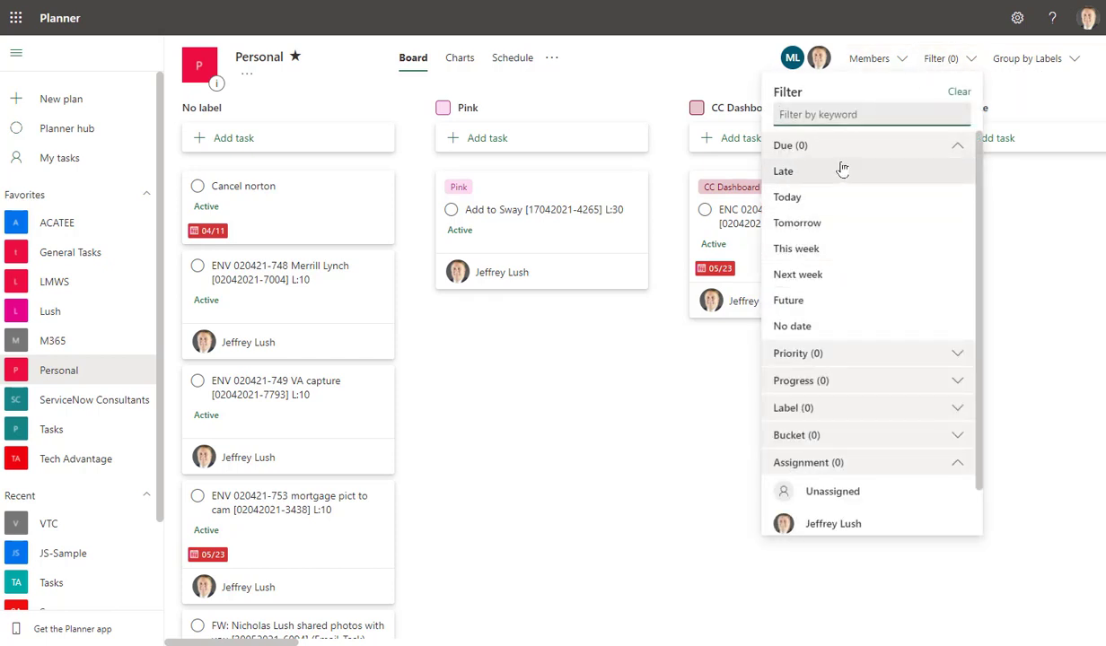
{"action": "left_click", "coordinate": [842, 170]}
{"action": "left_click", "coordinate": [550, 359]}
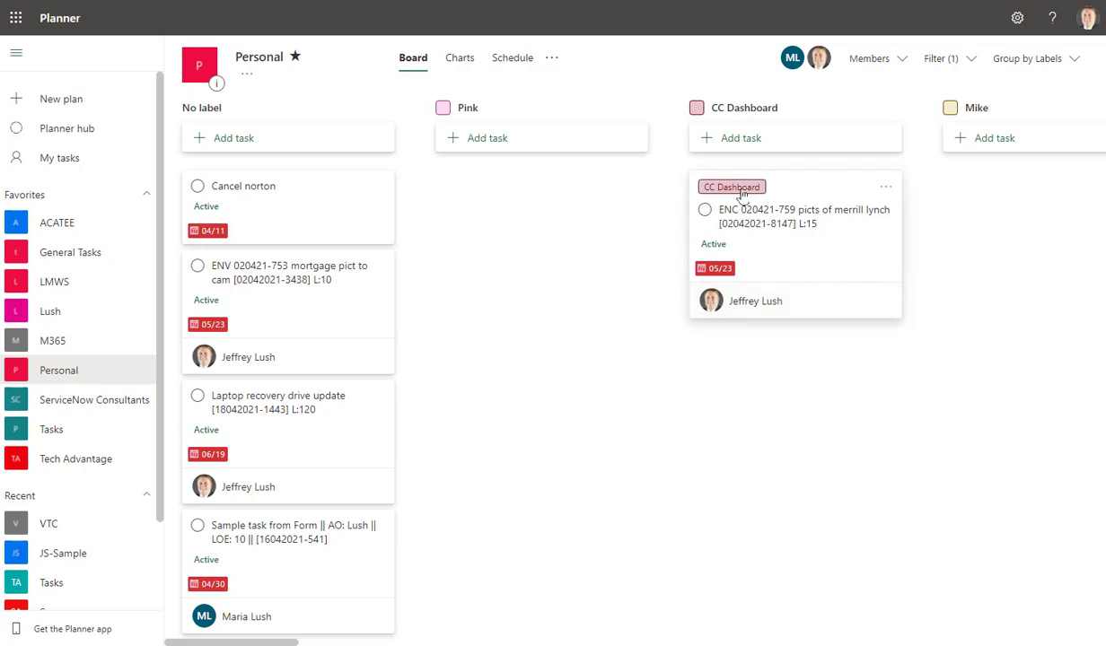
{"action": "left_click", "coordinate": [941, 59]}
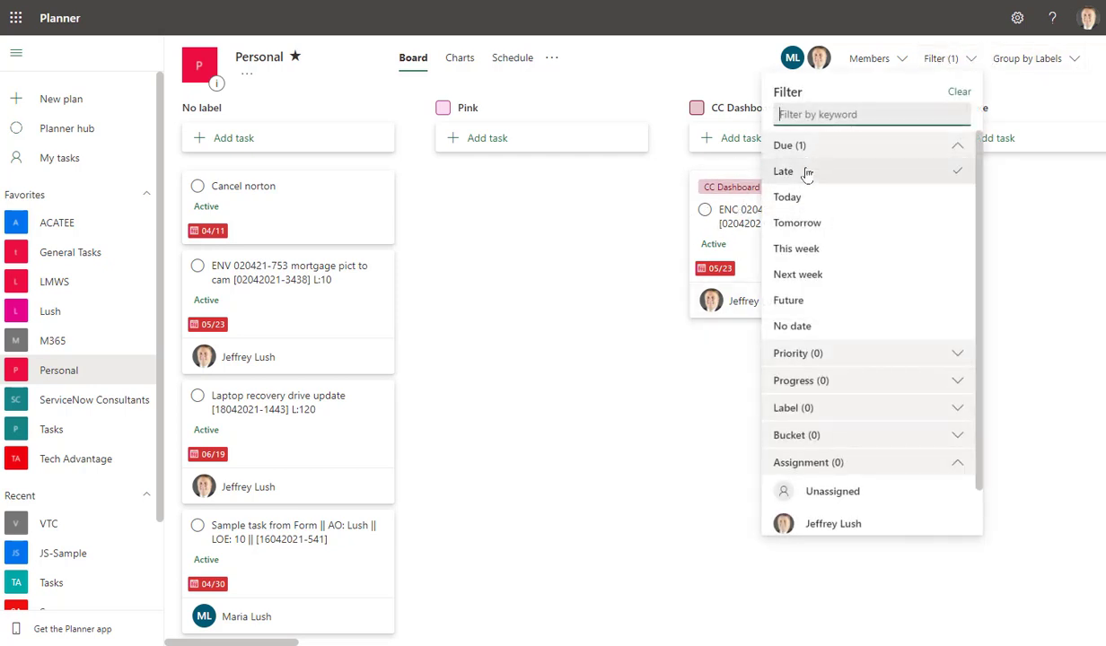
{"action": "left_click", "coordinate": [1028, 59]}
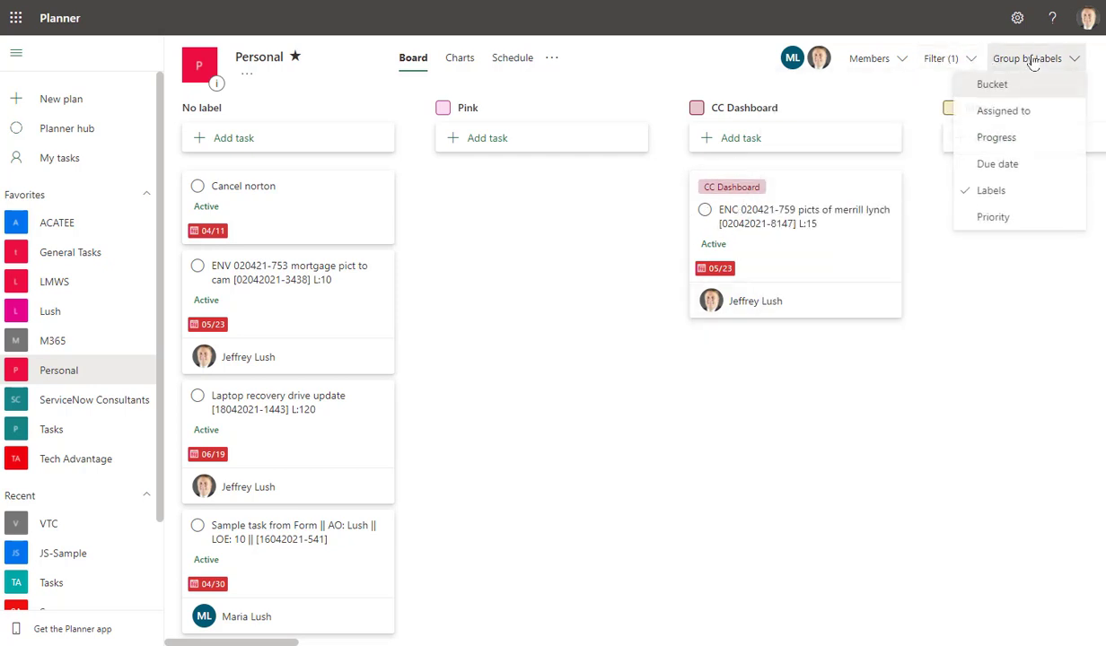
{"action": "left_click", "coordinate": [998, 336]}
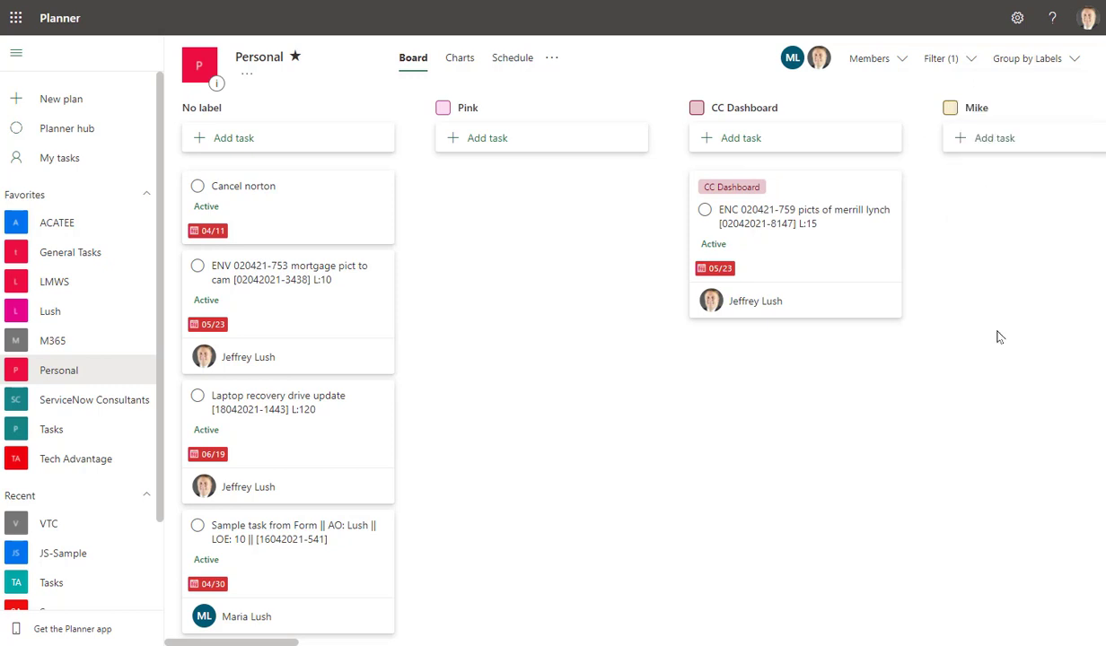
{"action": "left_click", "coordinate": [1039, 60]}
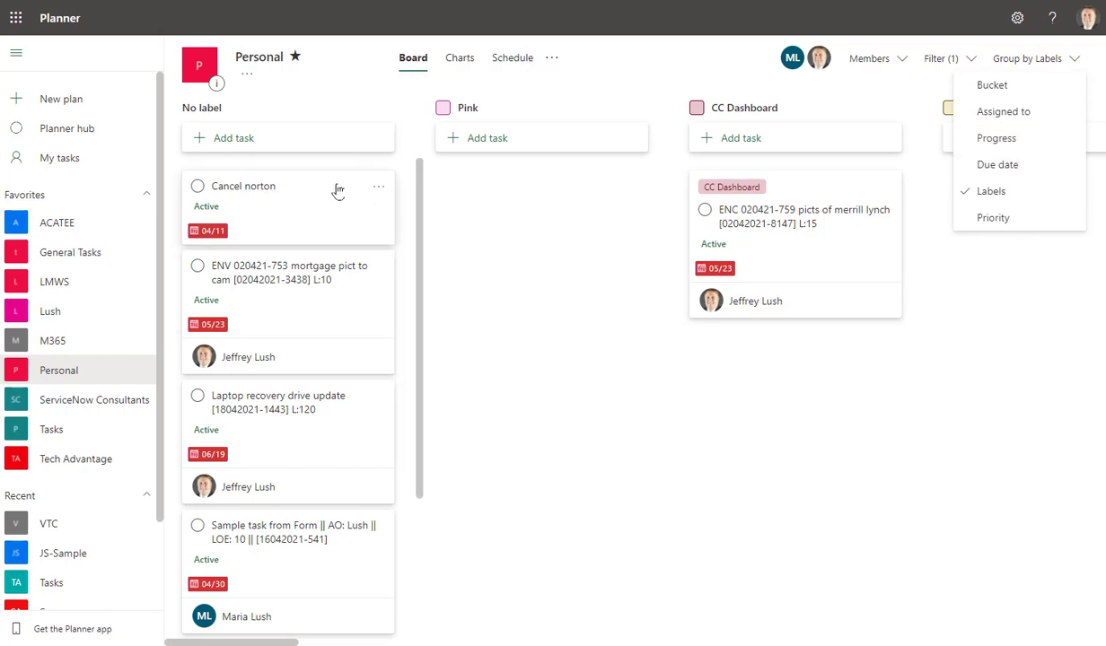
{"action": "left_click", "coordinate": [543, 320]}
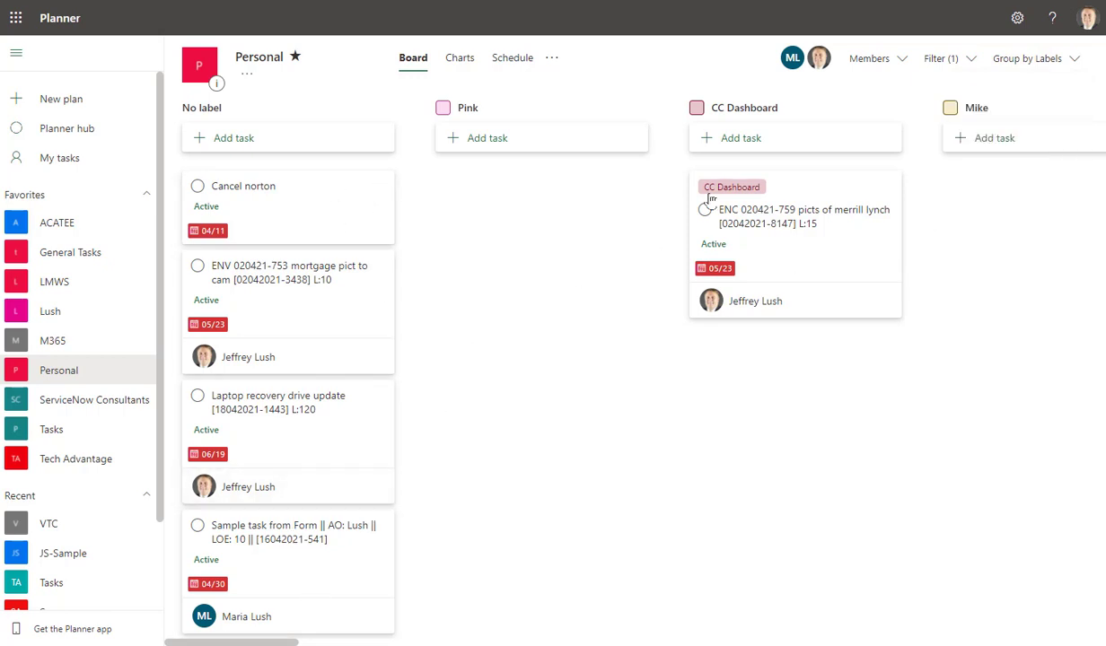
{"action": "left_click", "coordinate": [1032, 58]}
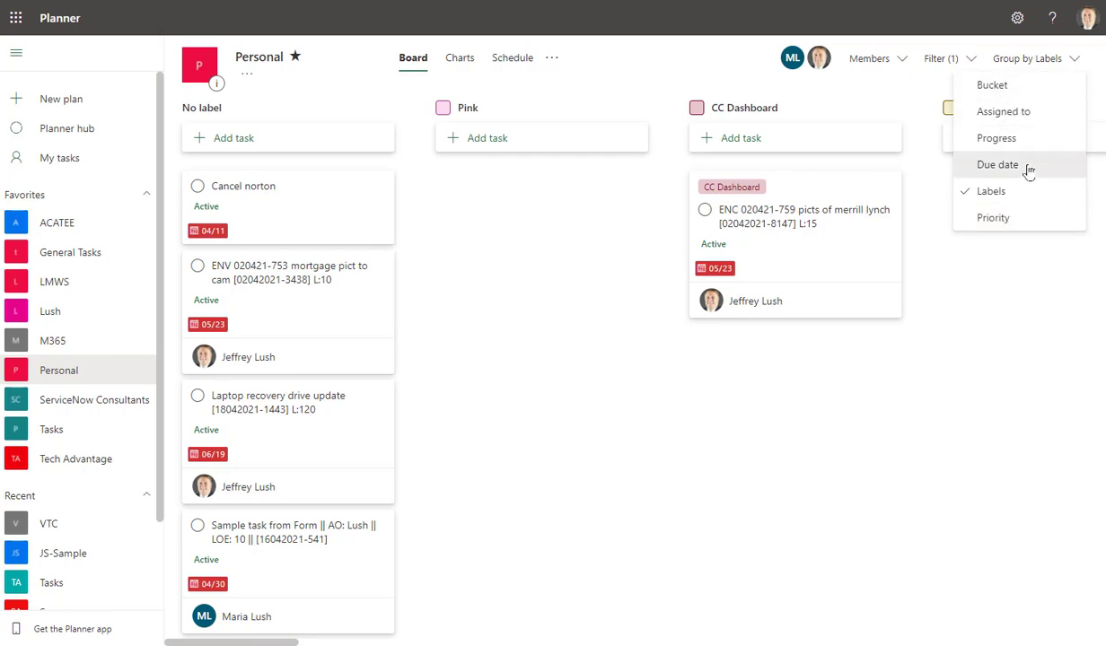
{"action": "left_click", "coordinate": [998, 166]}
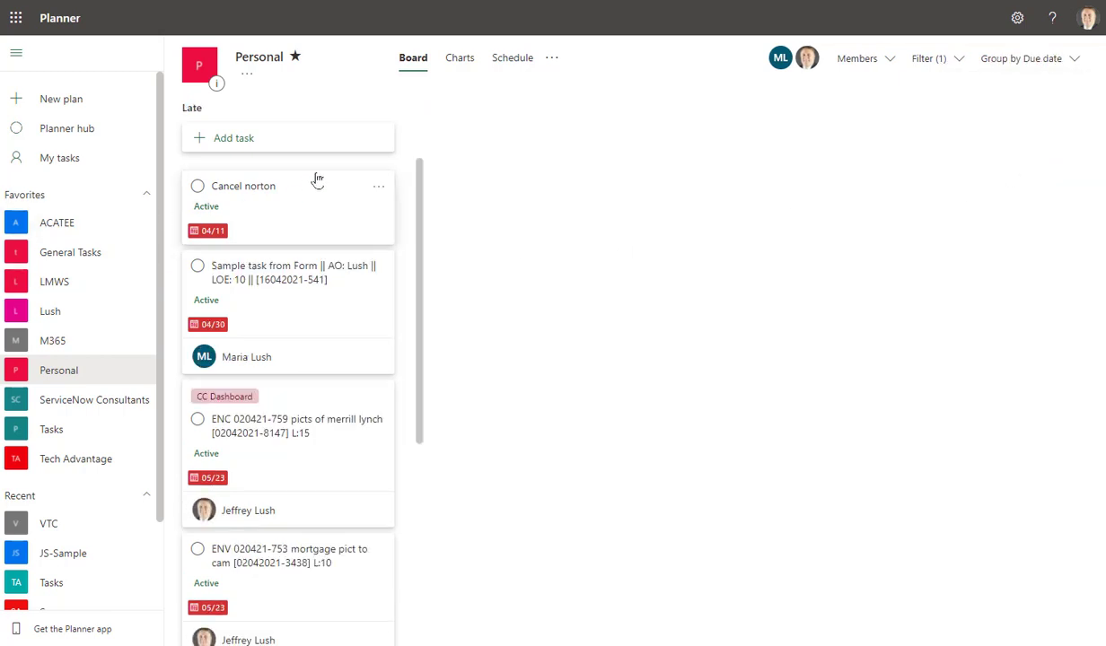
{"action": "scroll", "coordinate": [314, 180], "scroll_direction": "down", "scroll_amount": 3}
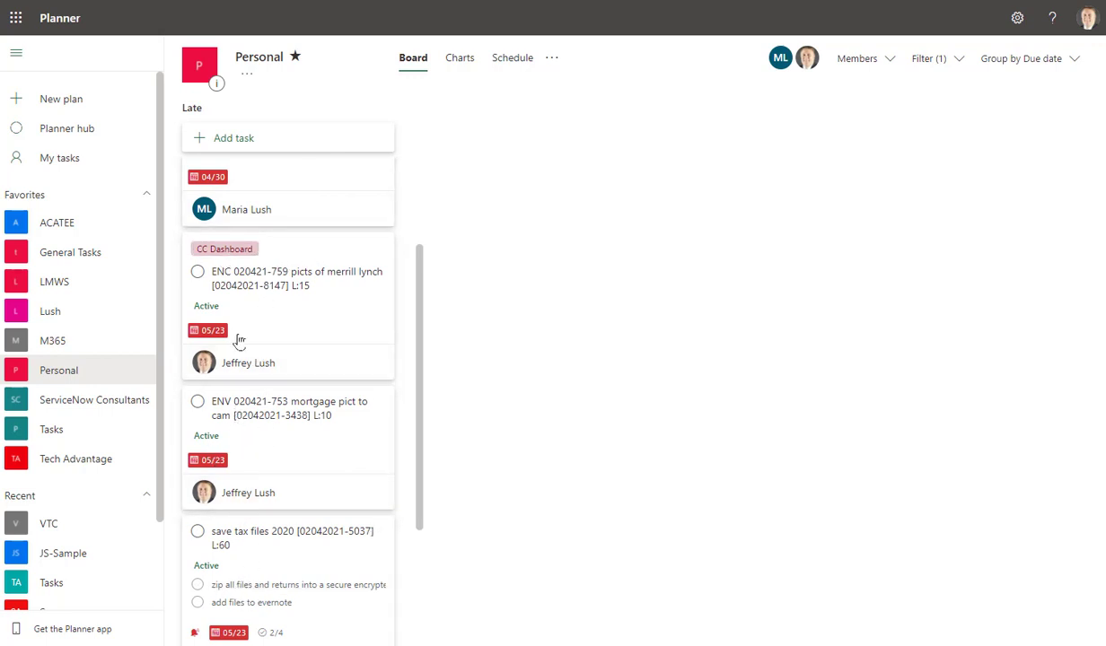
{"action": "left_click", "coordinate": [1046, 59]}
{"action": "left_click", "coordinate": [1008, 192]}
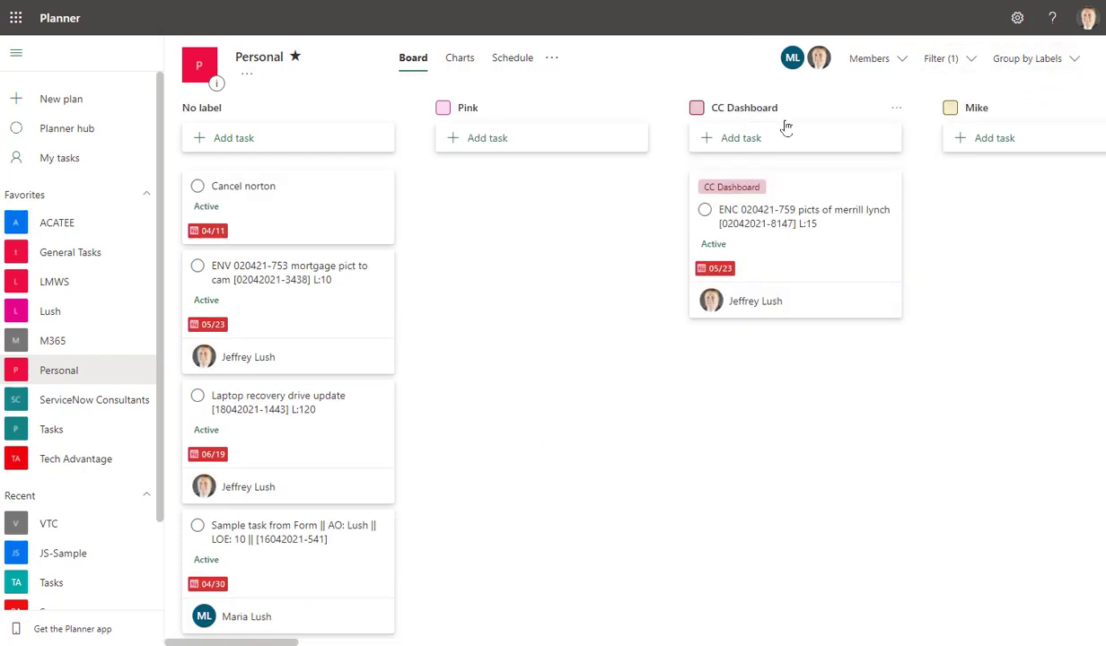
{"action": "left_click", "coordinate": [941, 59]}
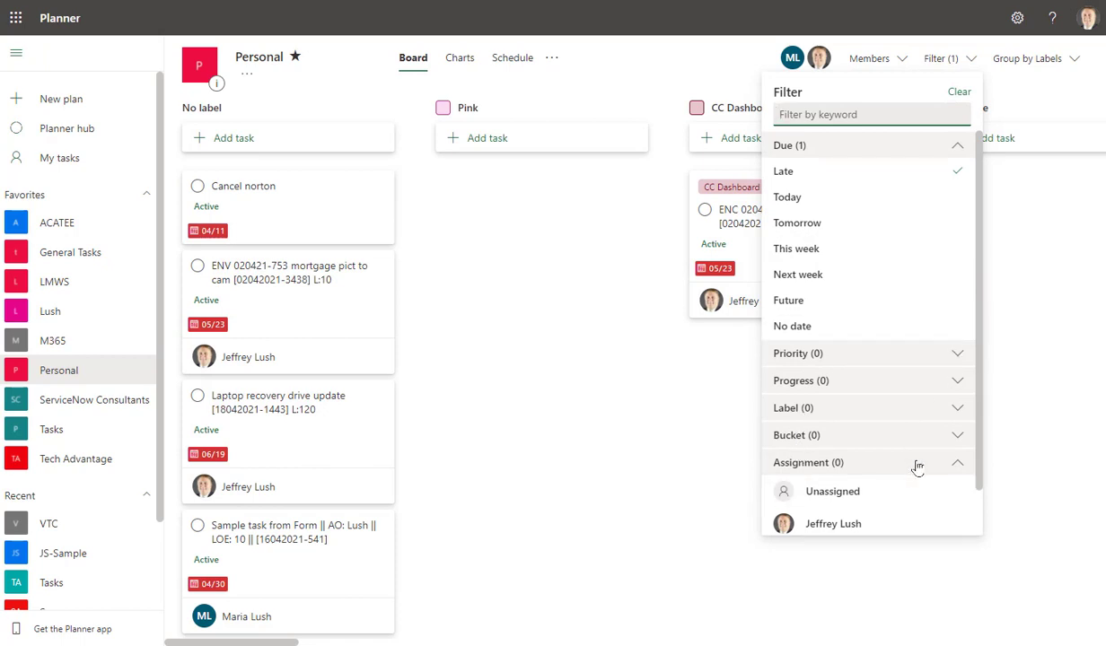
{"action": "left_click", "coordinate": [552, 443]}
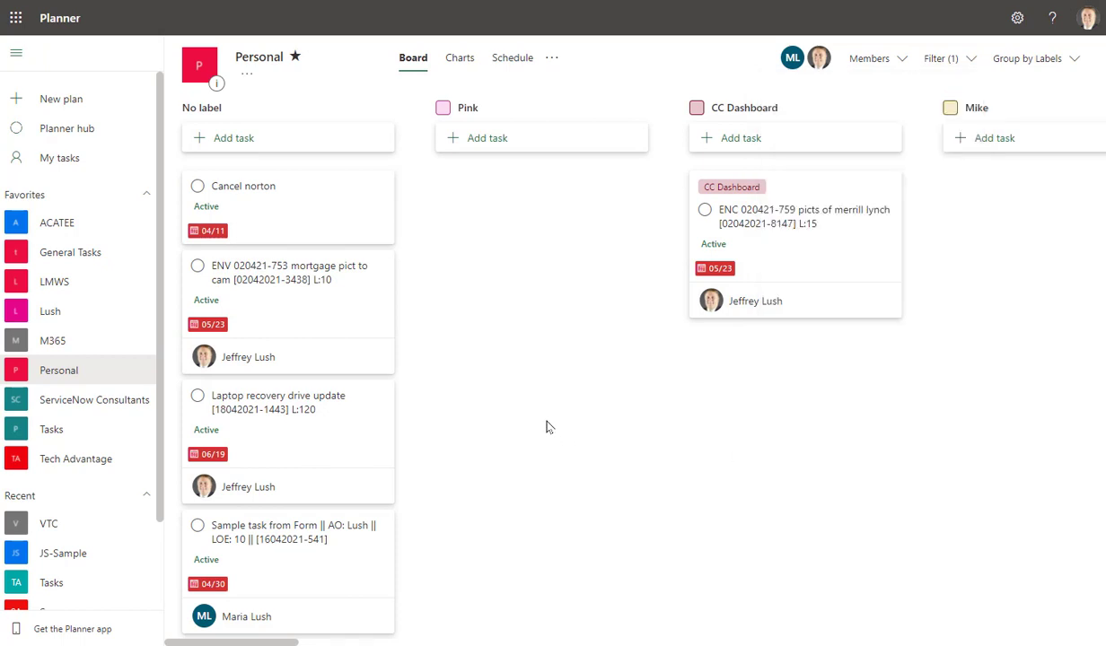